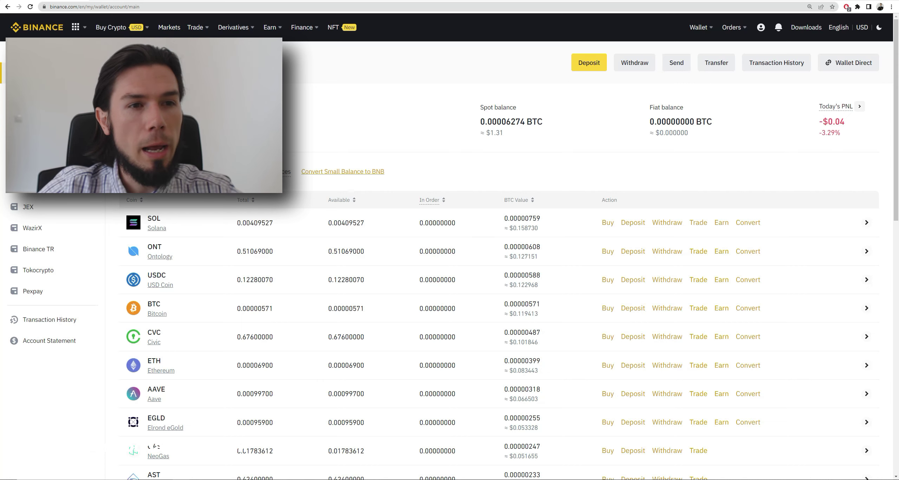
Open the USDⓈ-M Futures trading page from the Derivatives menu.
mouse_move(238, 35)
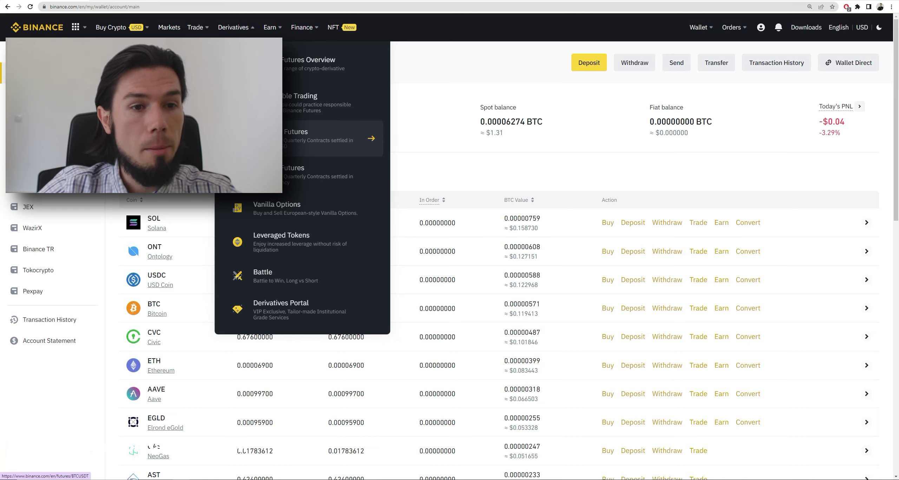
click(316, 137)
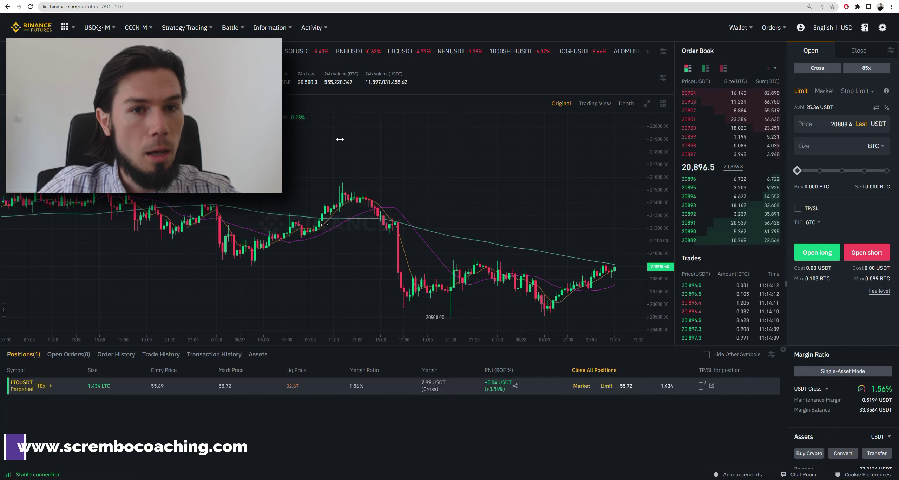
Load the LTCUSDT perpetual chart and briefly circle the position's TP/SL column in red.
click(400, 51)
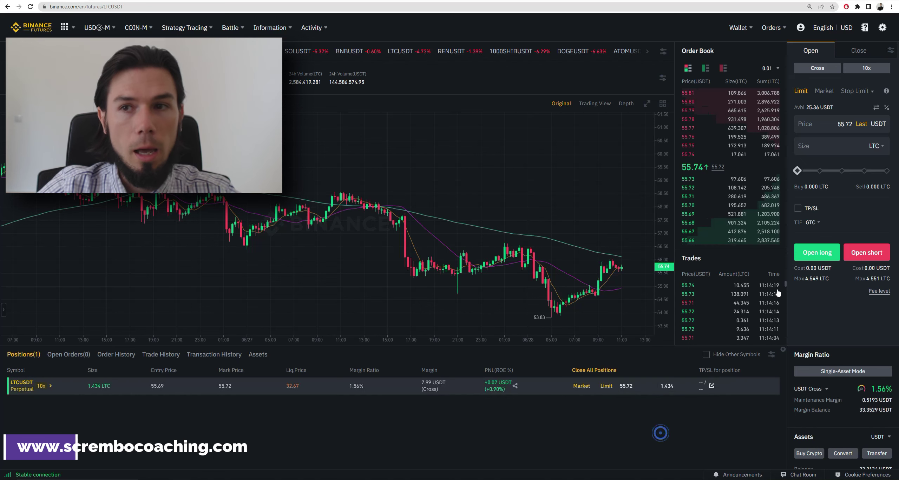
click(866, 28)
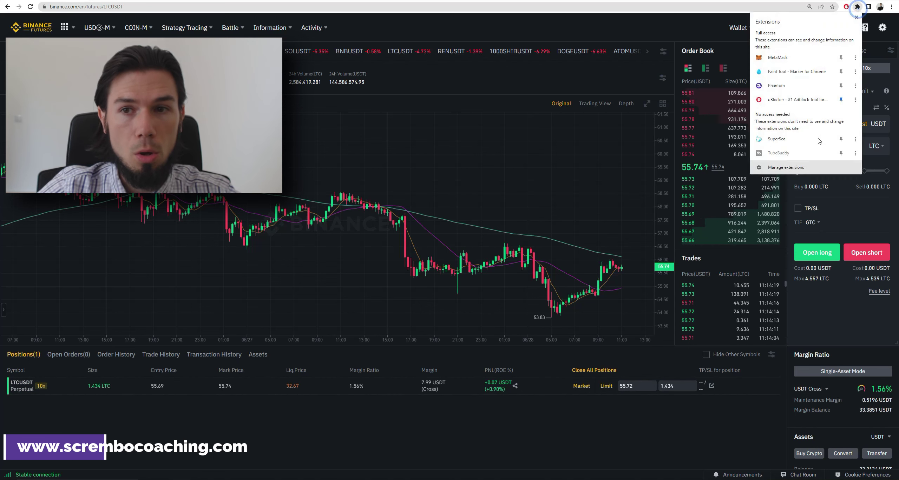
click(793, 71)
key(ctrl+alt+g)
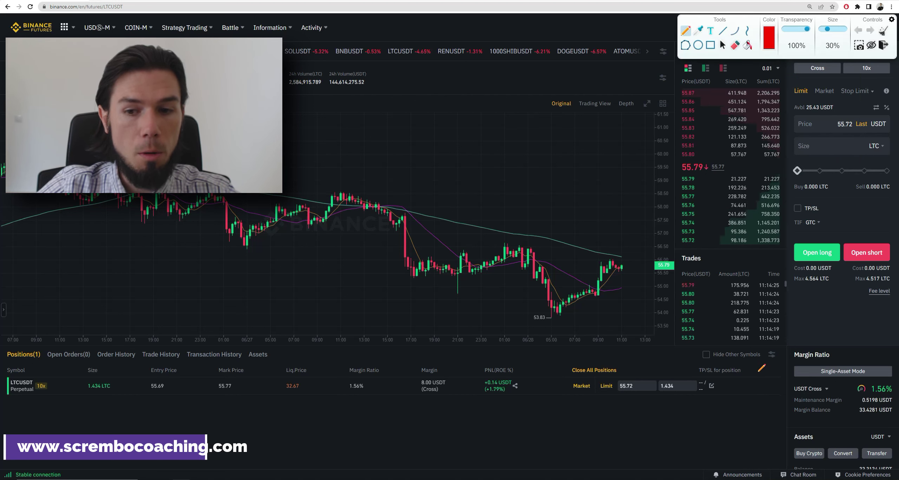
mouse_move(750, 368)
mouse_down()
mouse_move(727, 357)
mouse_move(685, 370)
mouse_move(693, 405)
mouse_move(743, 407)
mouse_move(752, 367)
mouse_up()
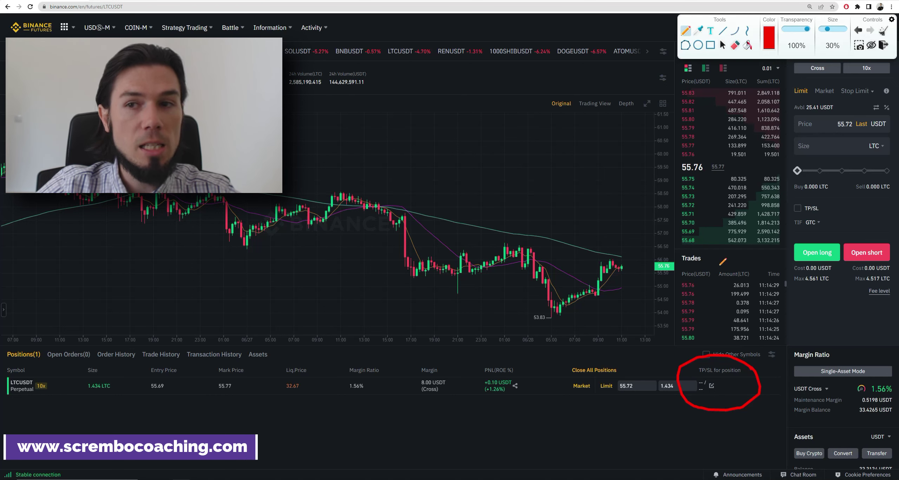
click(884, 31)
click(884, 45)
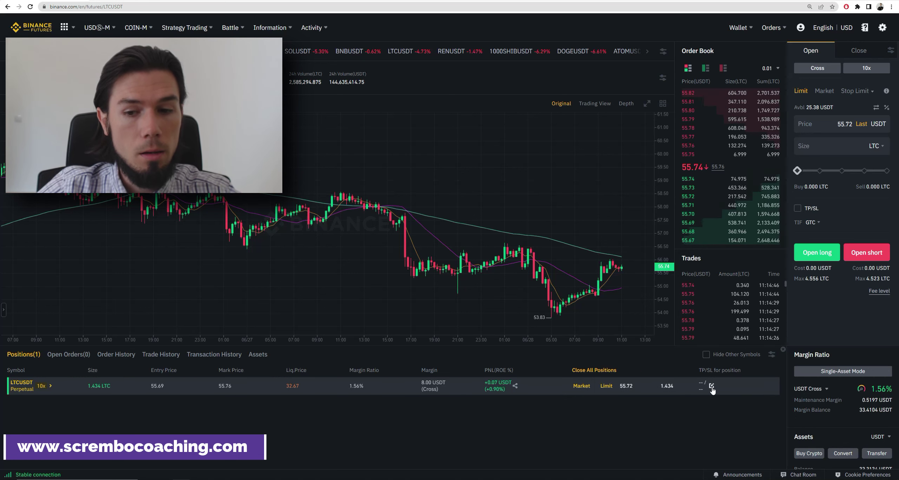
Open the TP/SL for entire position dialog, keeping Mark price as the take-profit trigger.
click(711, 386)
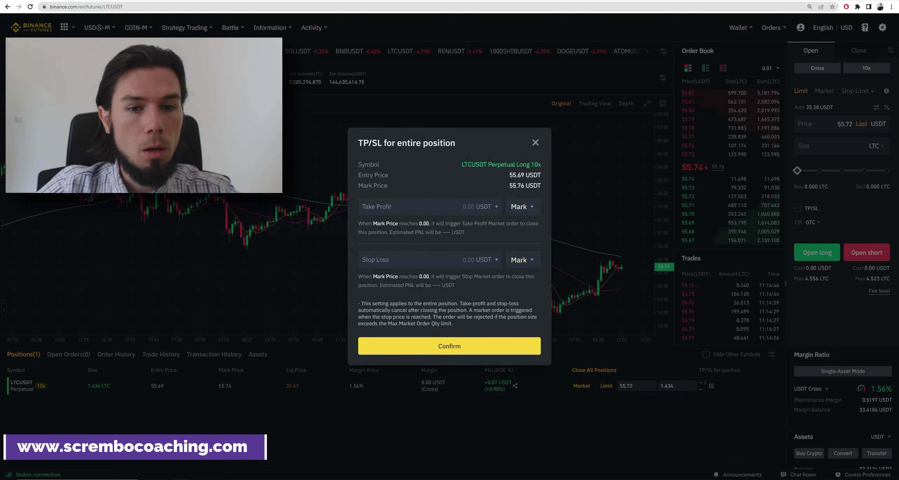
click(523, 206)
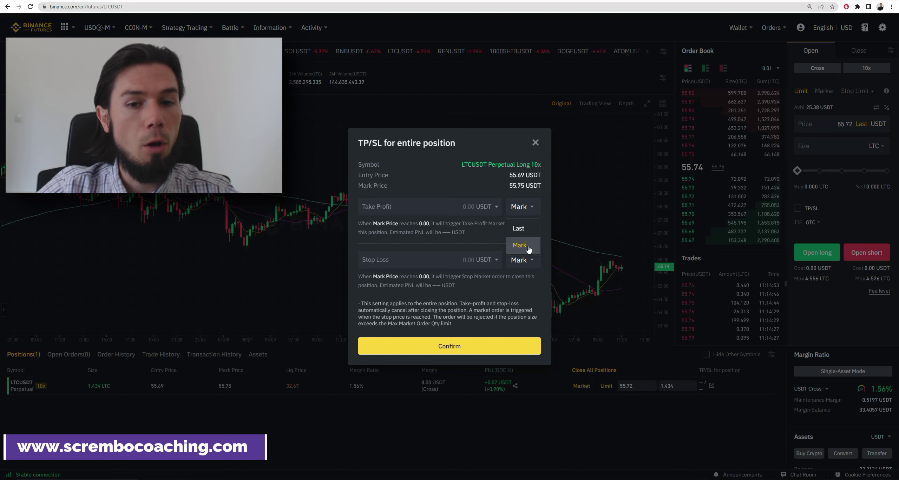
click(528, 249)
click(523, 207)
Try Last price for the stop-loss trigger, revert to Mark, then select the Take Profit field.
click(523, 260)
click(519, 281)
click(523, 260)
click(519, 298)
click(529, 261)
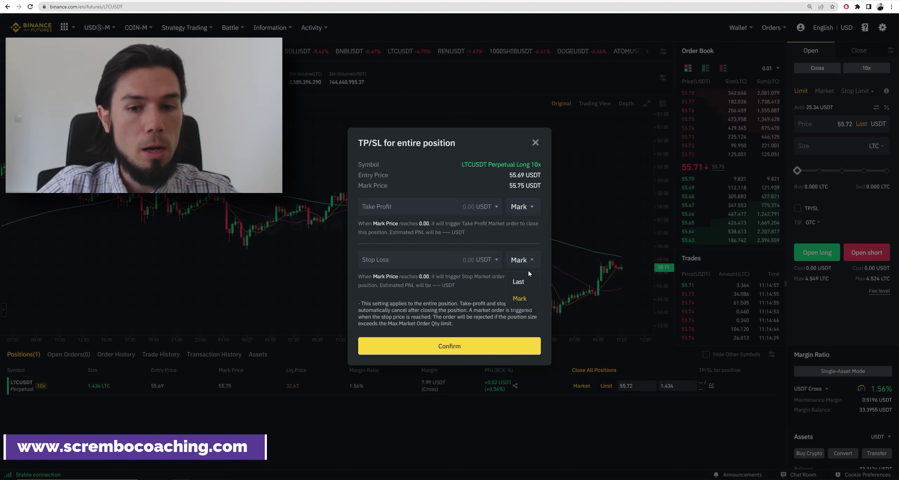
click(518, 297)
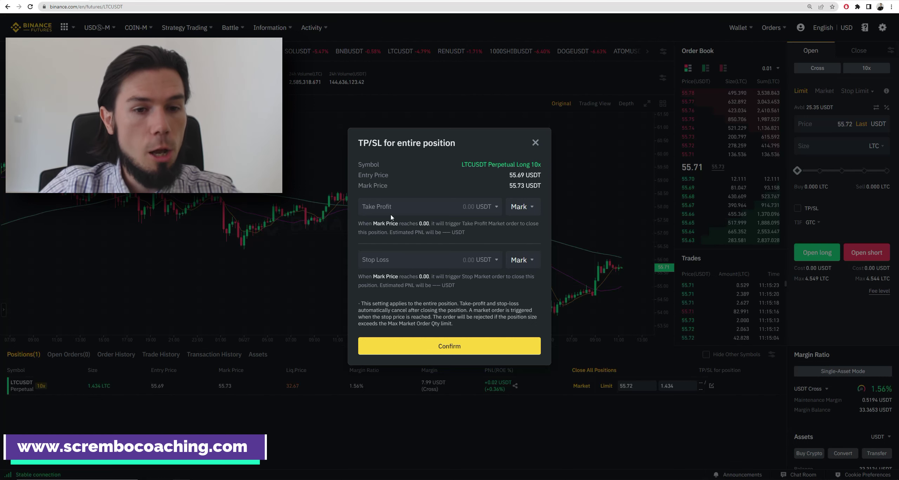
click(404, 213)
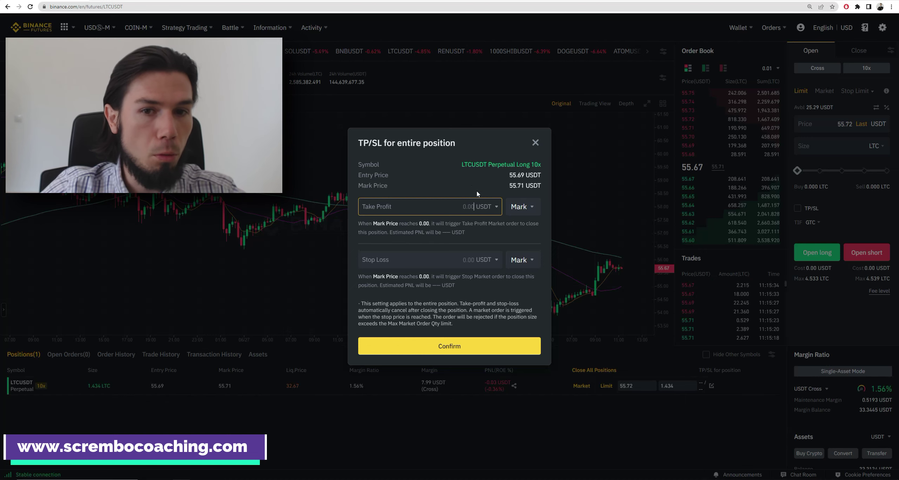
Close the TP/SL dialog unsaved and briefly circle the 55.69 entry price in red.
click(535, 143)
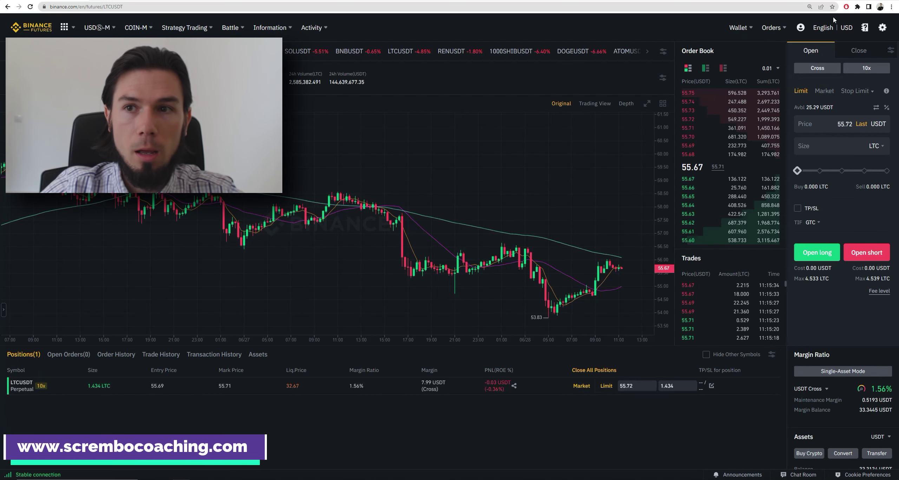
click(857, 6)
click(202, 313)
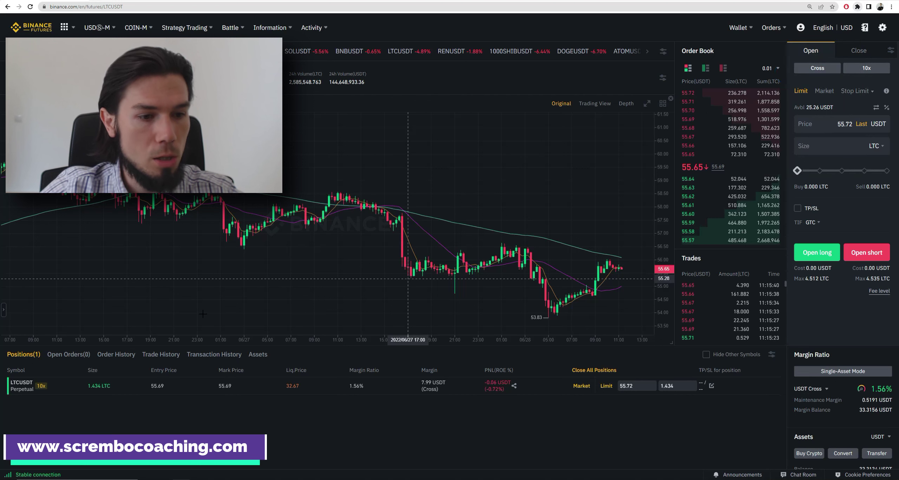
mouse_move(207, 362)
mouse_down()
mouse_move(103, 365)
mouse_move(205, 406)
mouse_move(172, 401)
mouse_move(170, 421)
mouse_up()
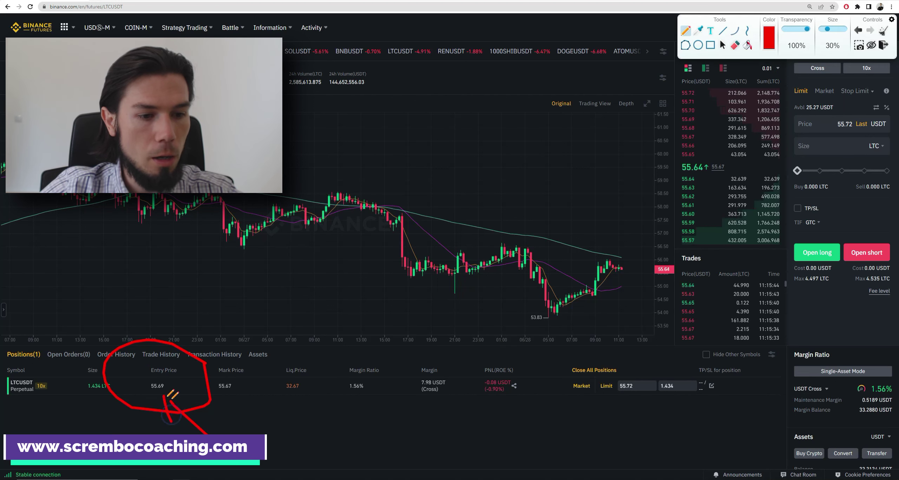
click(883, 31)
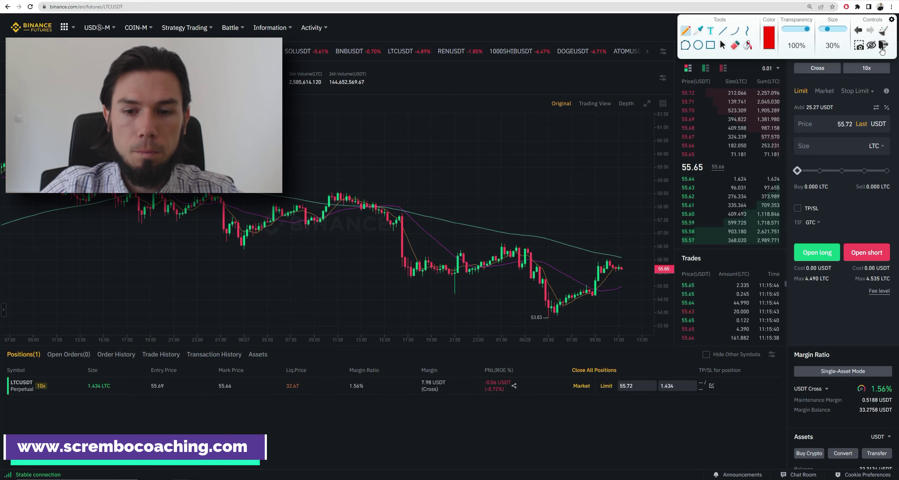
click(882, 46)
Reopen TP/SL and enter a 58 USDT take profit, highlighting its 3.31 USDT estimated PNL.
click(711, 386)
click(413, 206)
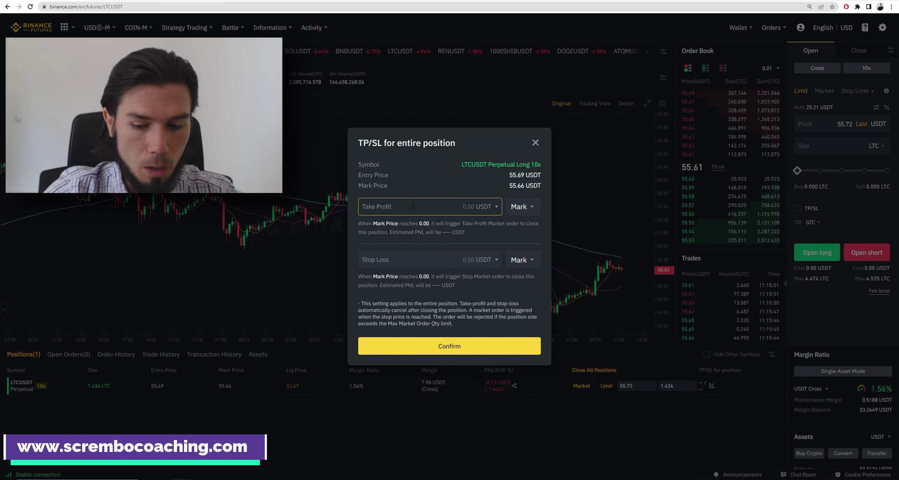
text(58)
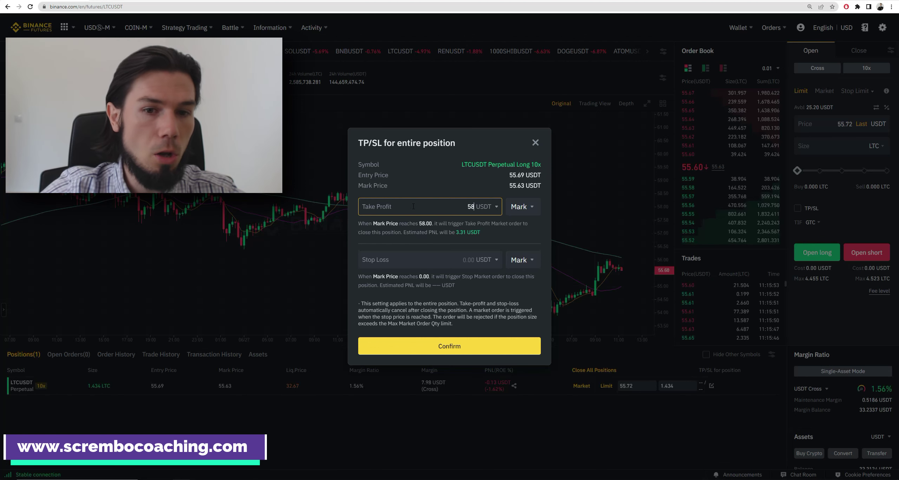
click(441, 226)
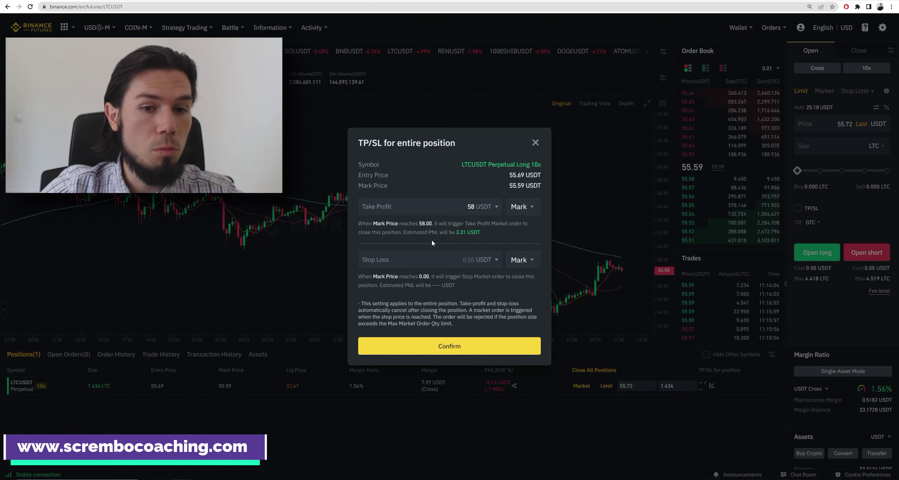
drag(404, 232, 504, 239)
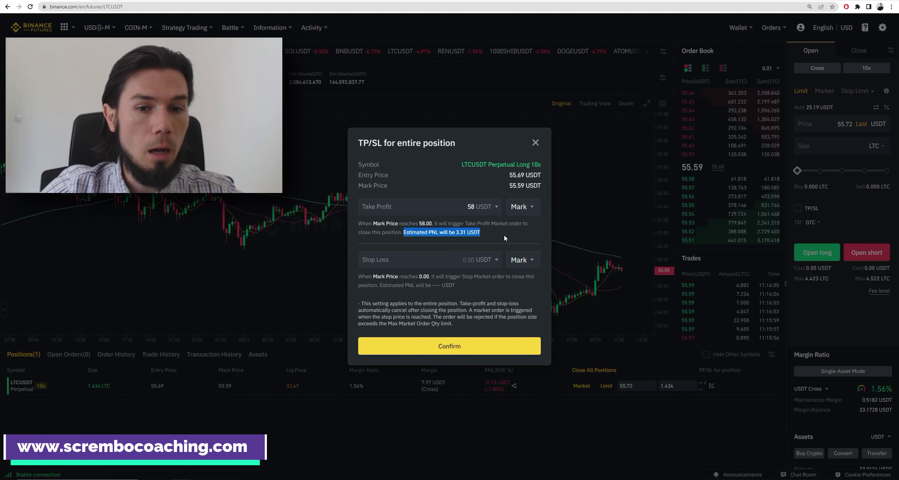
click(493, 230)
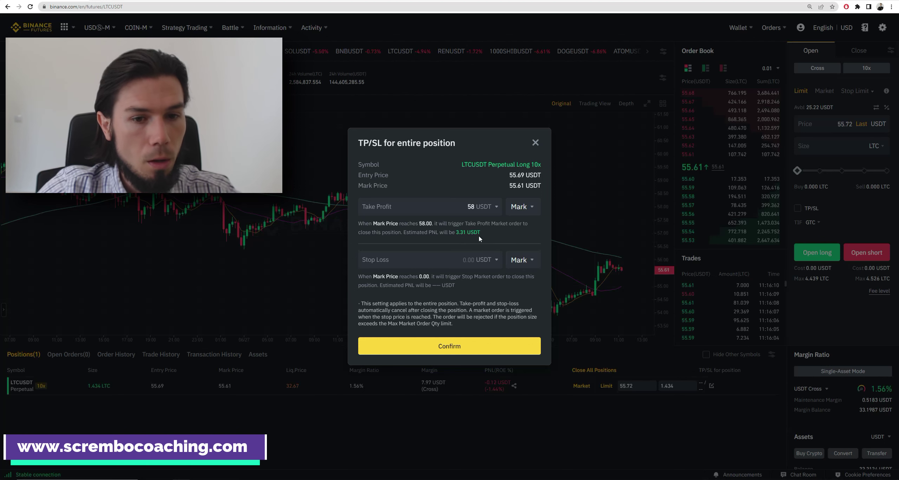
click(431, 254)
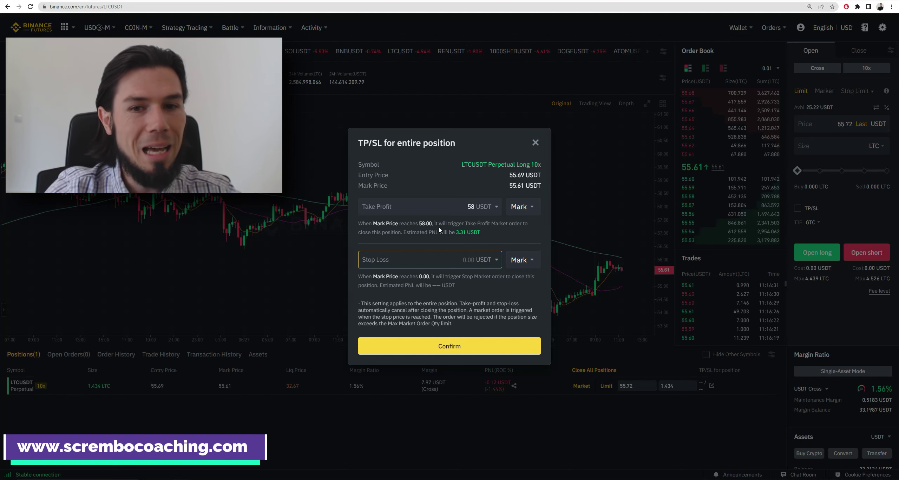
Enter a 52 USDT stop loss and confirm both TP/SL orders.
text(52)
click(483, 298)
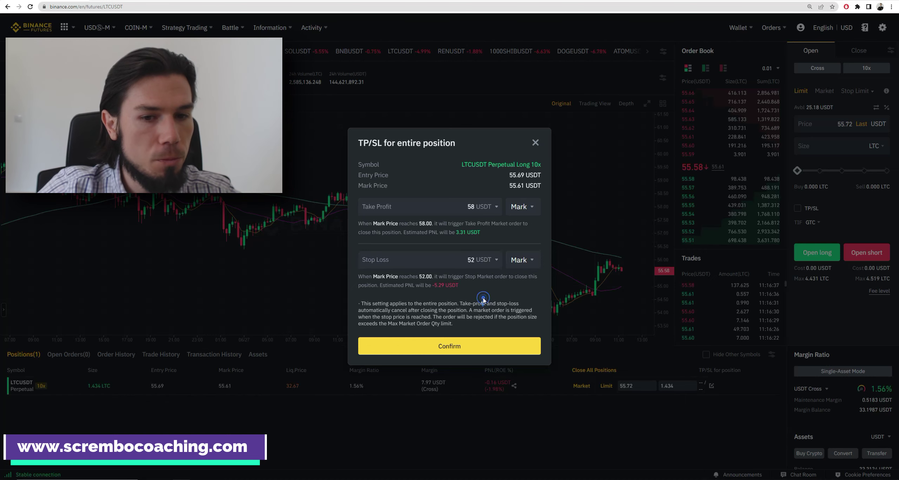
click(457, 345)
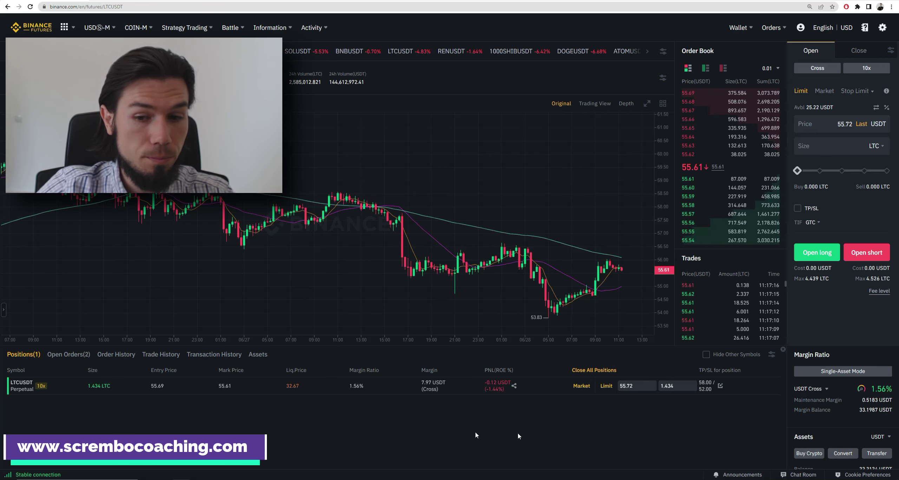
Reopen TP/SL and cancel the existing 52 stop loss and 58 take profit orders.
click(720, 386)
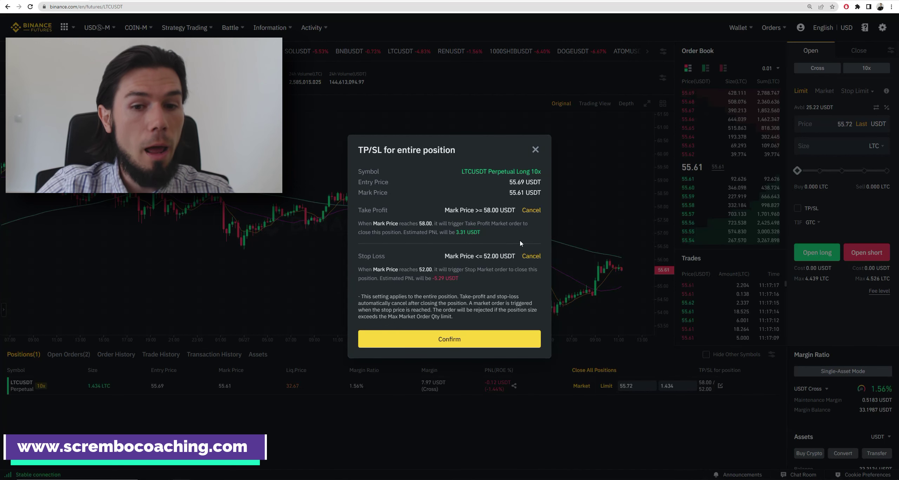
click(531, 256)
click(531, 210)
click(521, 208)
click(453, 230)
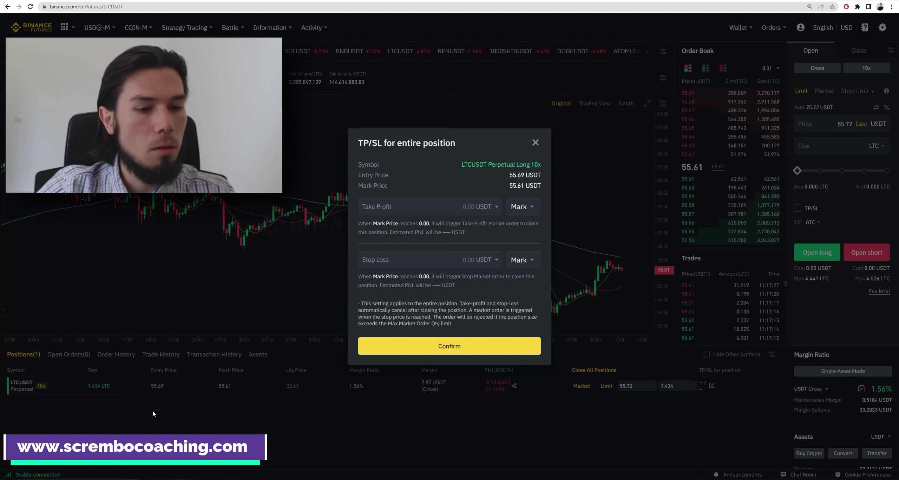
Enter take profit 65 USDT and stop loss 58 USDT in the TP/SL dialog.
click(411, 204)
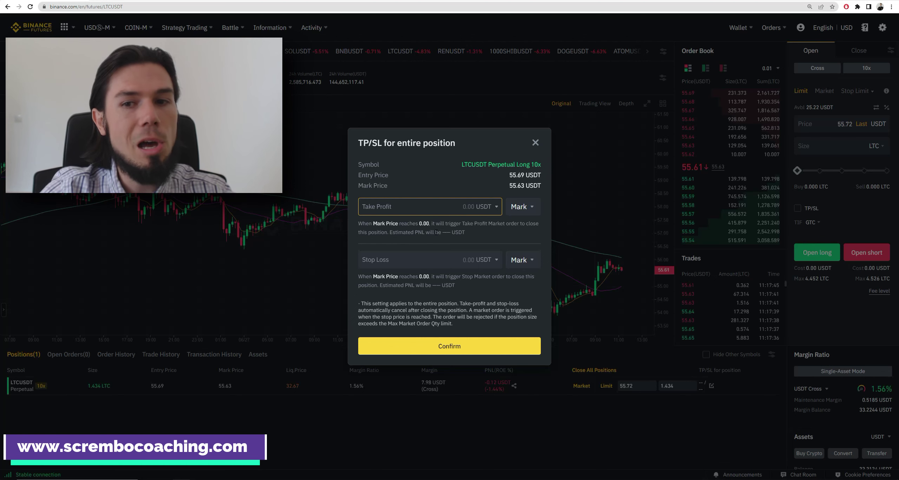
text(65)
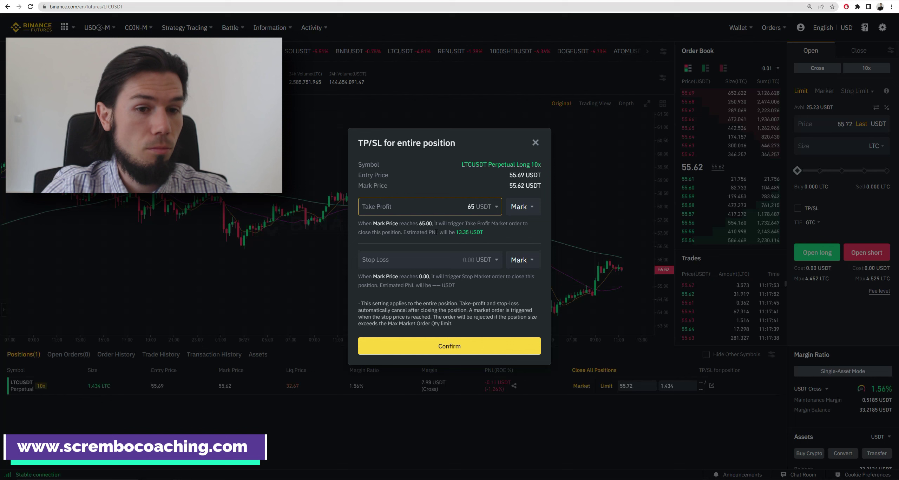
click(420, 266)
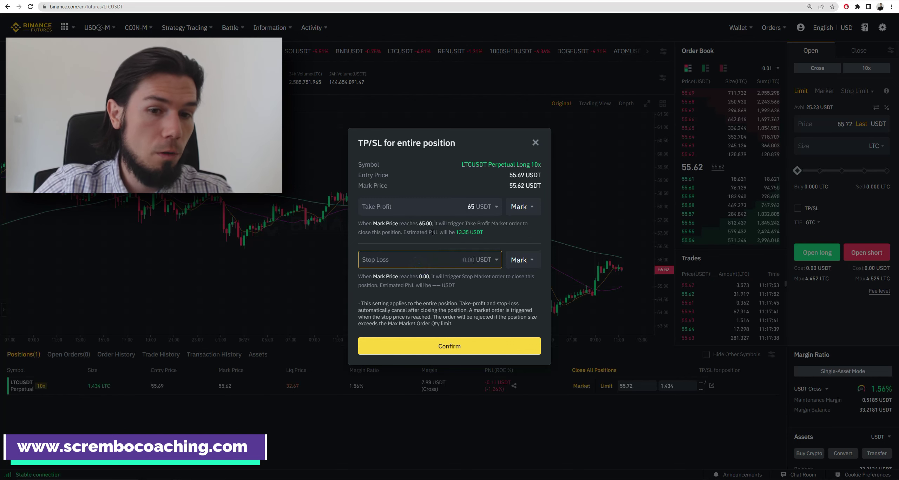
text(58)
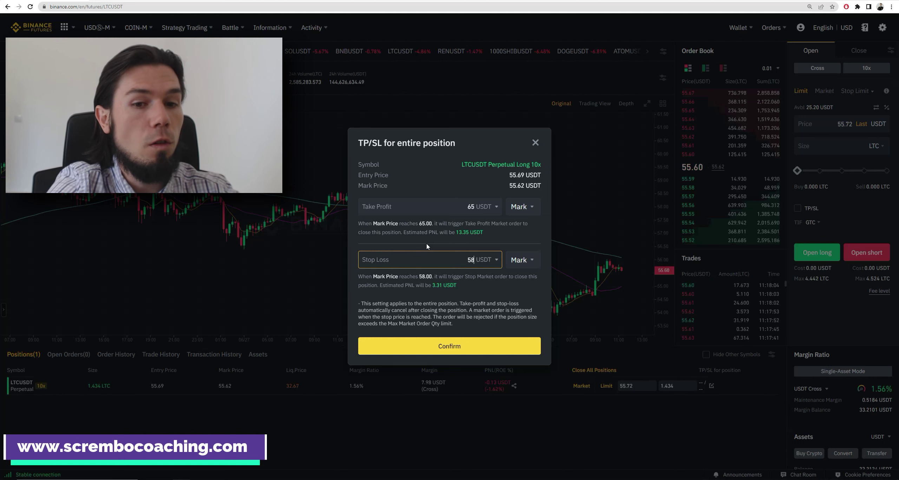
click(435, 234)
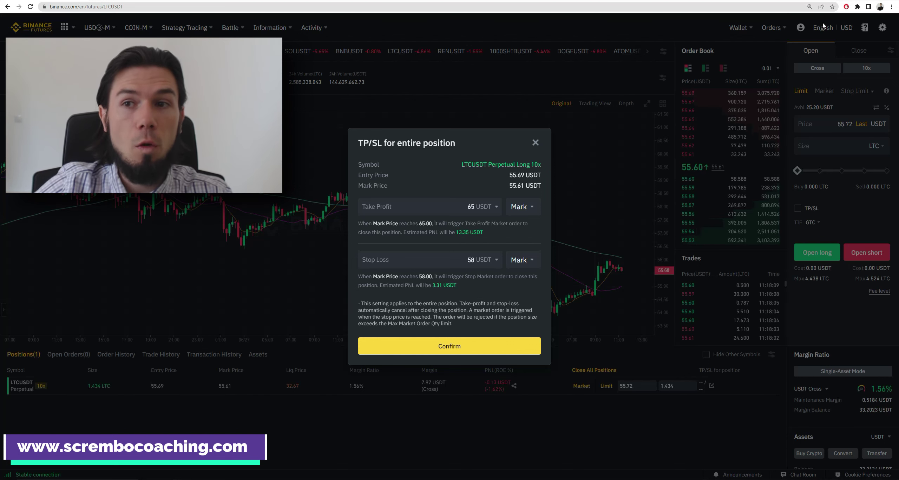
click(858, 7)
click(782, 69)
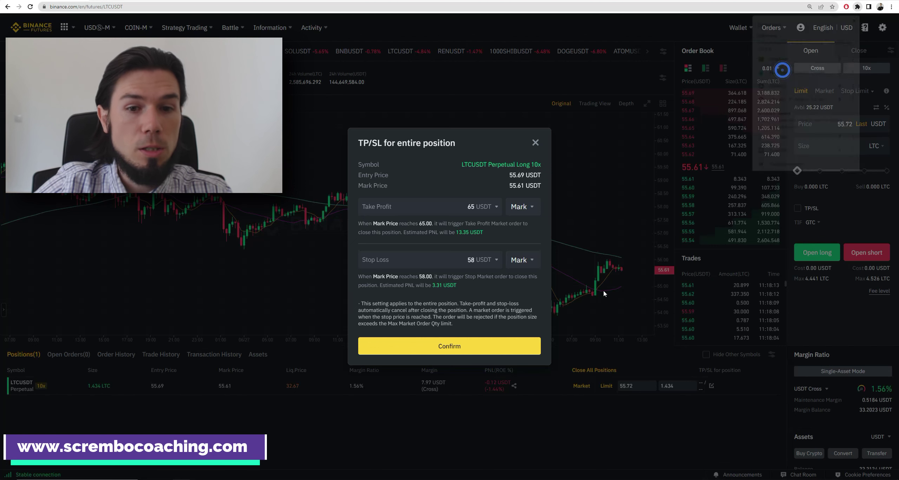
Draw red notes and arrows linking the 65/58 targets to the 55.69 entry and 3.31 PNL.
mouse_move(484, 221)
mouse_down()
mouse_move(474, 221)
mouse_move(460, 243)
mouse_move(506, 236)
mouse_move(501, 222)
mouse_up()
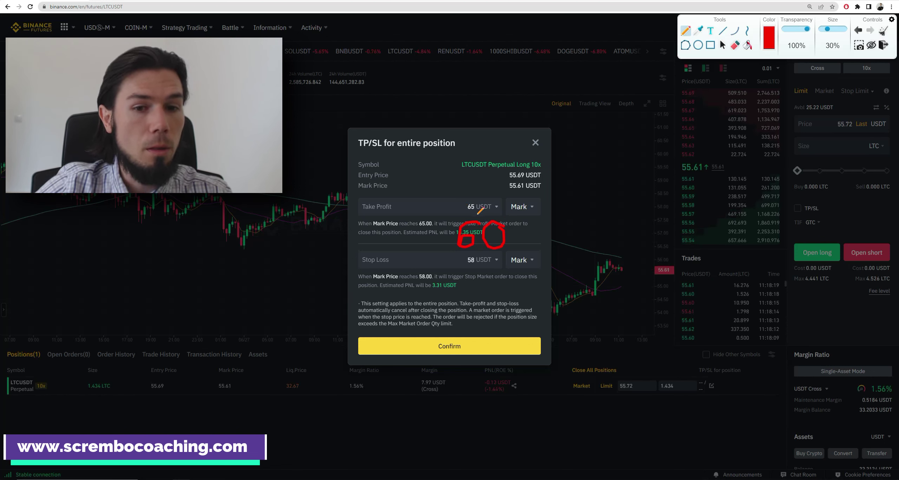
mouse_move(462, 182)
mouse_down()
mouse_move(459, 234)
mouse_move(476, 186)
mouse_move(471, 191)
mouse_move(472, 220)
mouse_move(487, 196)
mouse_up()
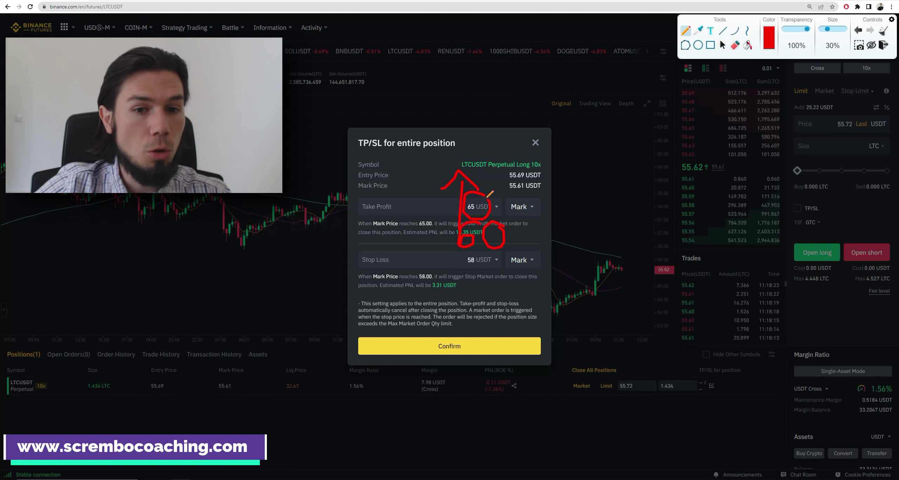
mouse_move(456, 241)
mouse_down()
mouse_move(457, 273)
mouse_move(466, 262)
mouse_move(435, 297)
mouse_move(466, 280)
mouse_up()
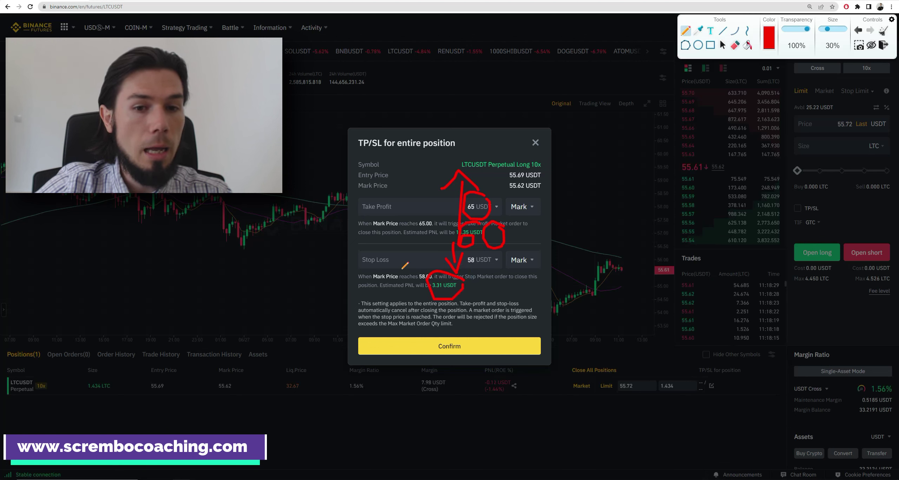
drag(442, 239, 190, 312)
mouse_move(177, 343)
mouse_down()
mouse_move(162, 380)
mouse_move(177, 371)
mouse_up()
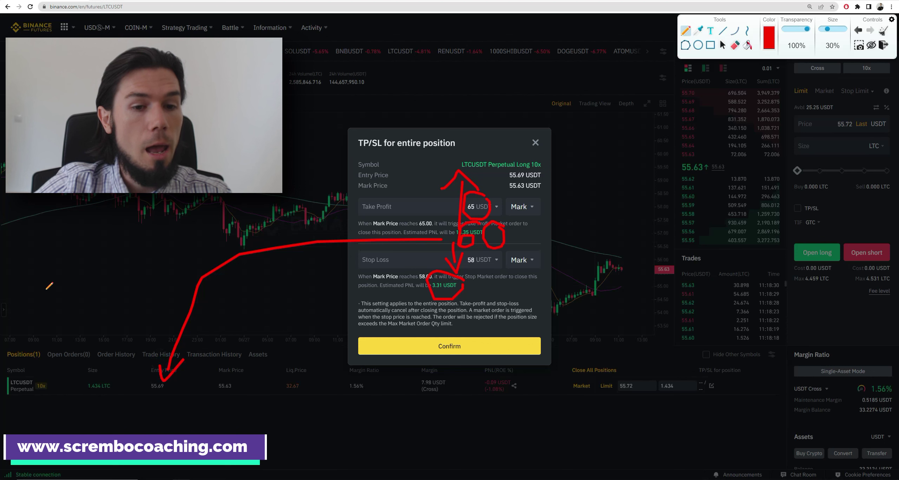
drag(393, 245, 336, 282)
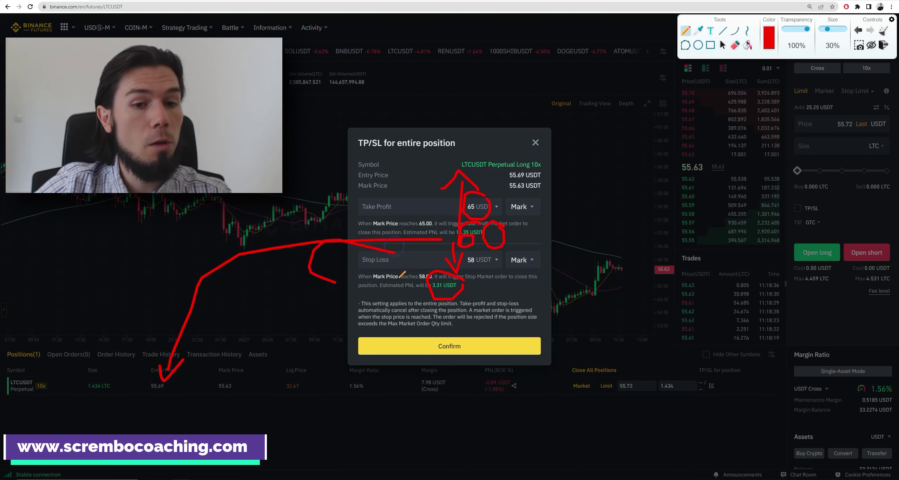
drag(401, 277, 348, 284)
drag(163, 386, 206, 376)
mouse_move(325, 302)
mouse_down()
mouse_move(472, 293)
mouse_move(462, 276)
mouse_move(491, 277)
mouse_up()
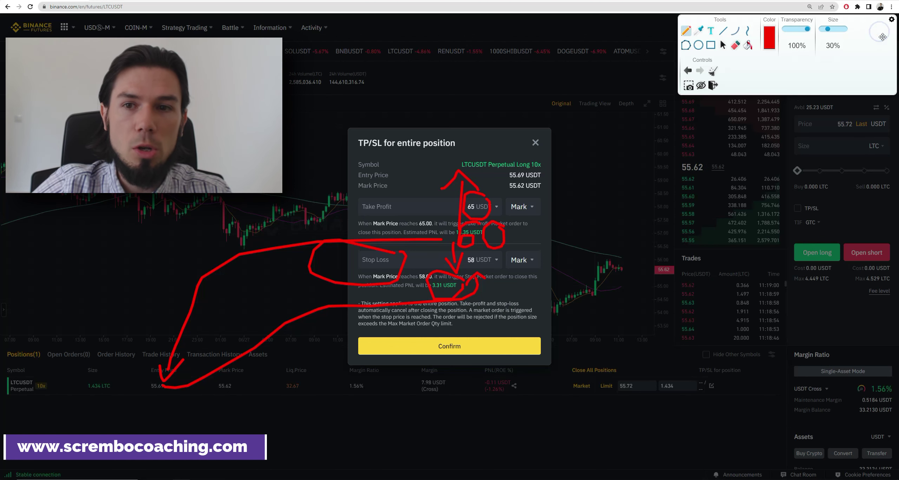
Clear the annotations and confirm a 65 USDT take profit with a 30 USDT stop loss.
click(881, 32)
click(883, 45)
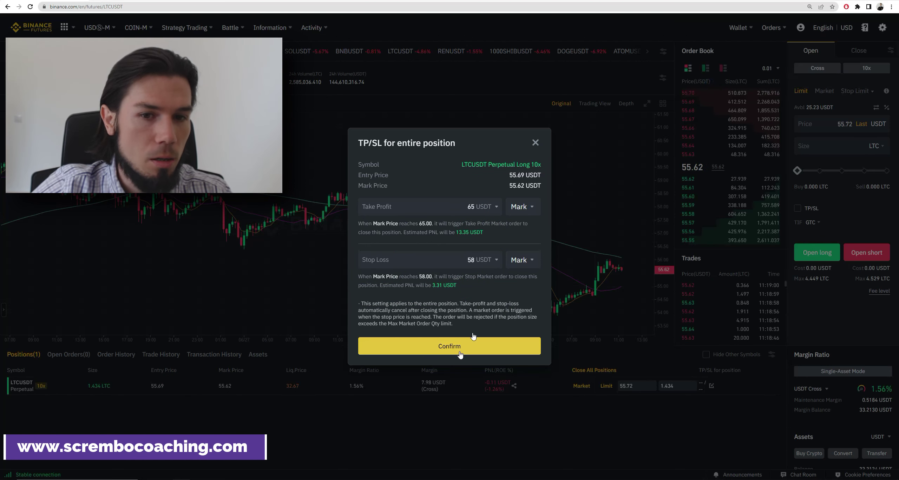
double_click(462, 206)
key(BackSpace)
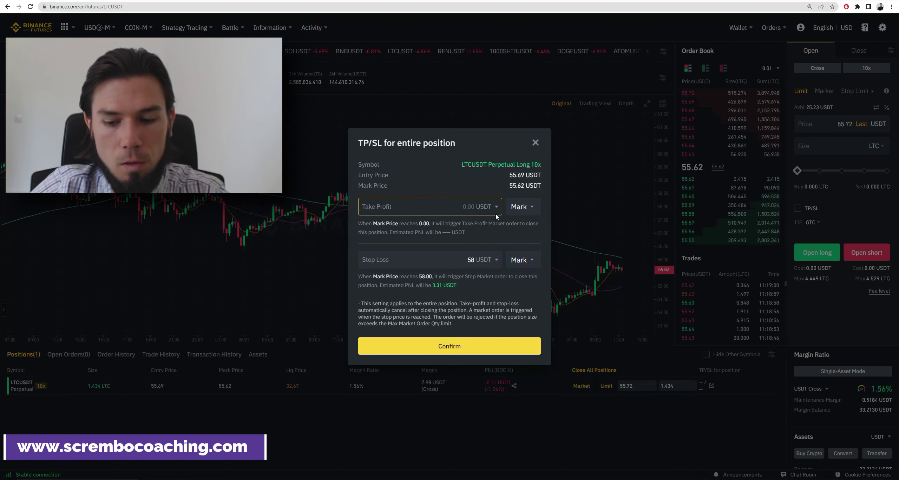
text(65)
double_click(469, 259)
text(30)
click(456, 346)
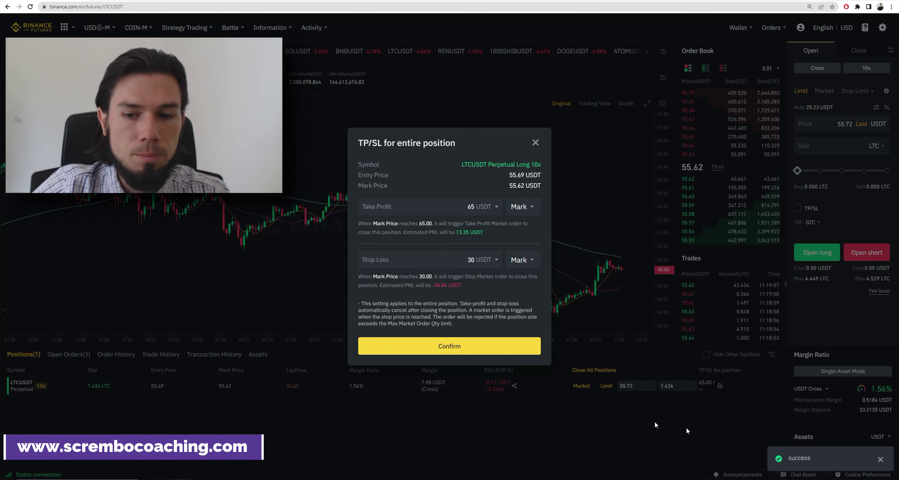
Reopen TP/SL and cancel both the 65 take profit and 30 stop loss orders.
click(721, 387)
click(532, 211)
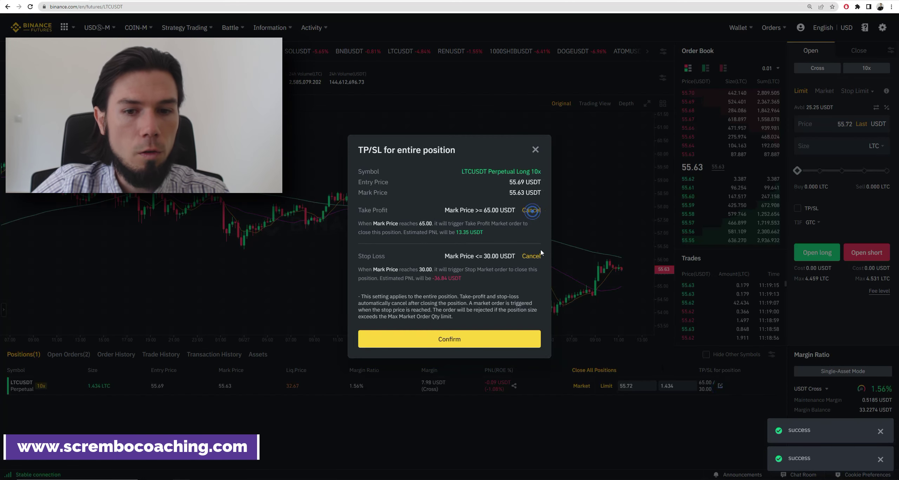
click(532, 257)
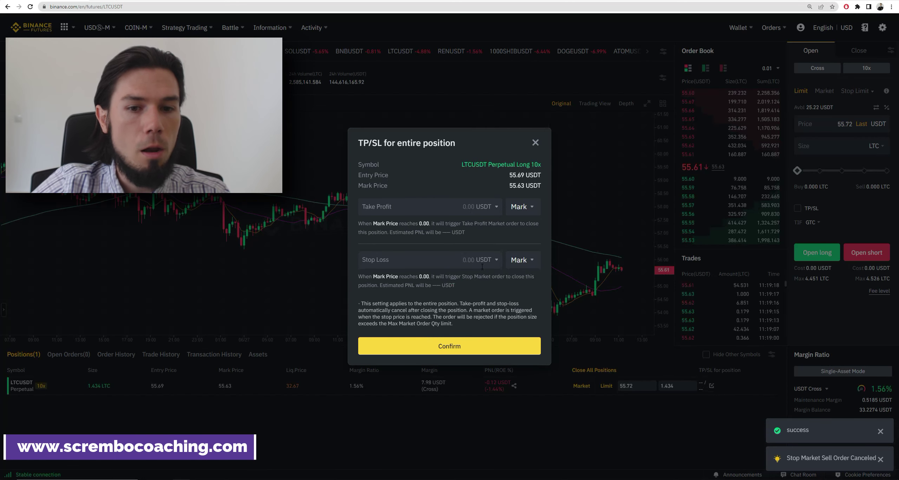
Close the emptied TP/SL dialog, reopen it, and close it again without any take profit or stop loss.
click(535, 142)
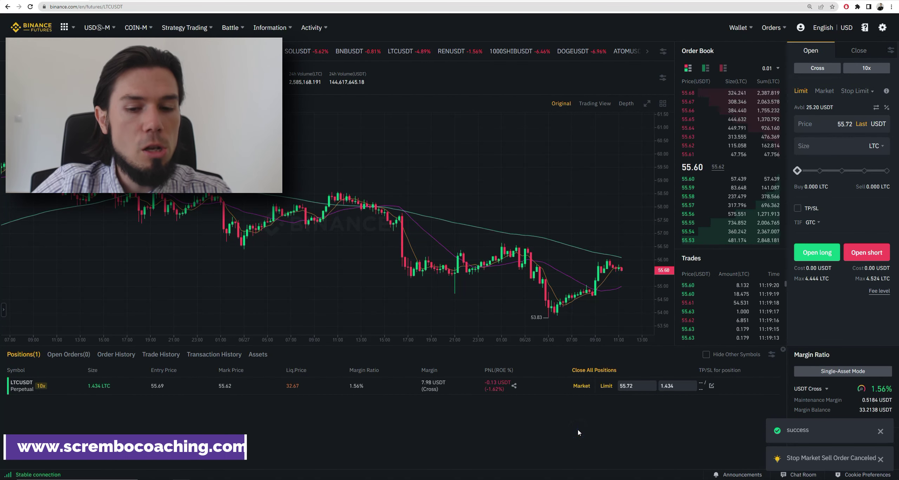
click(712, 386)
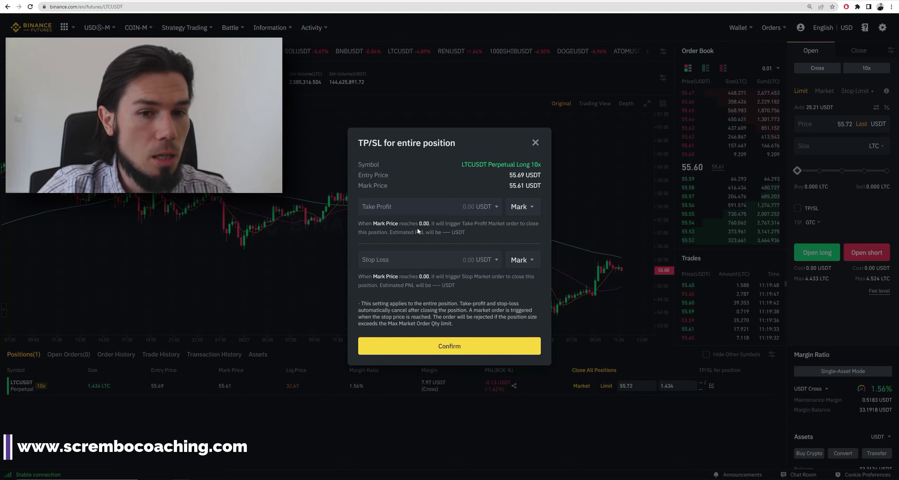
click(535, 142)
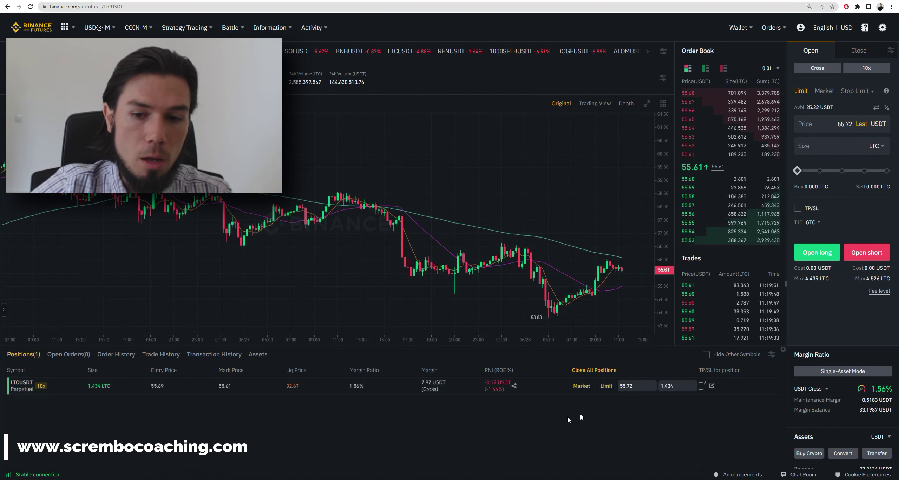
Select the 1.434 LTC limit close quantity but leave it unchanged for now.
click(672, 386)
double_click(672, 386)
click(638, 451)
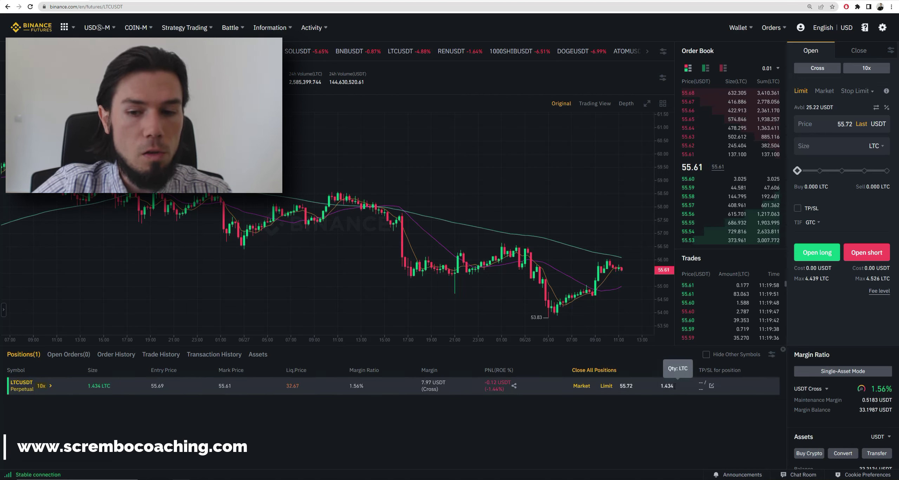
Place a 50% (0.717 LTC) limit close of the LTCUSDT long at 65 USDT, then view Open Orders.
click(674, 386)
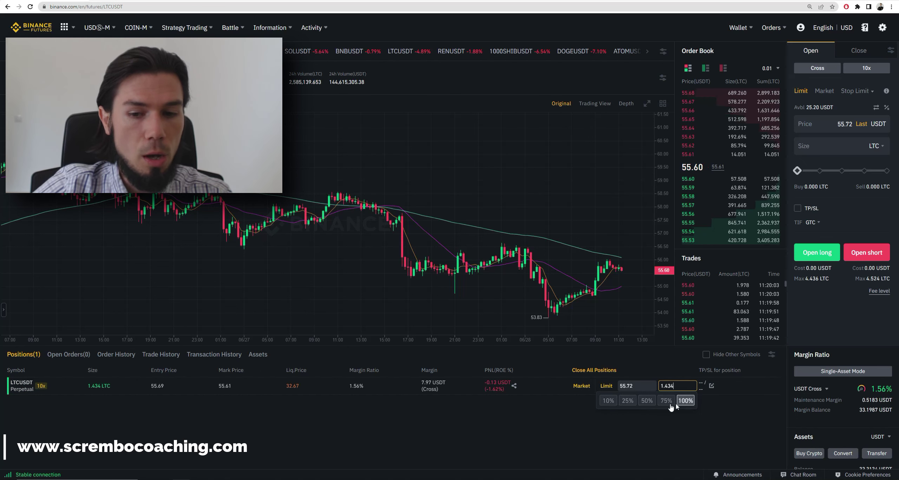
click(647, 400)
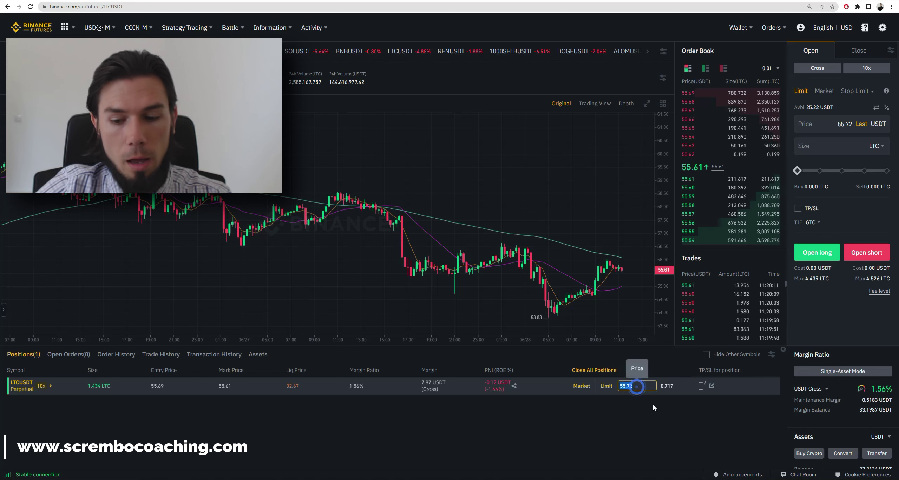
text(65)
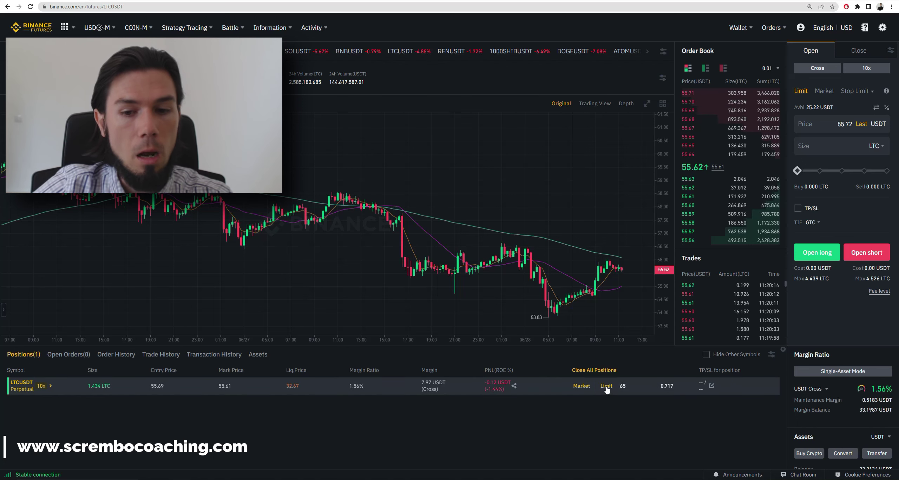
click(606, 387)
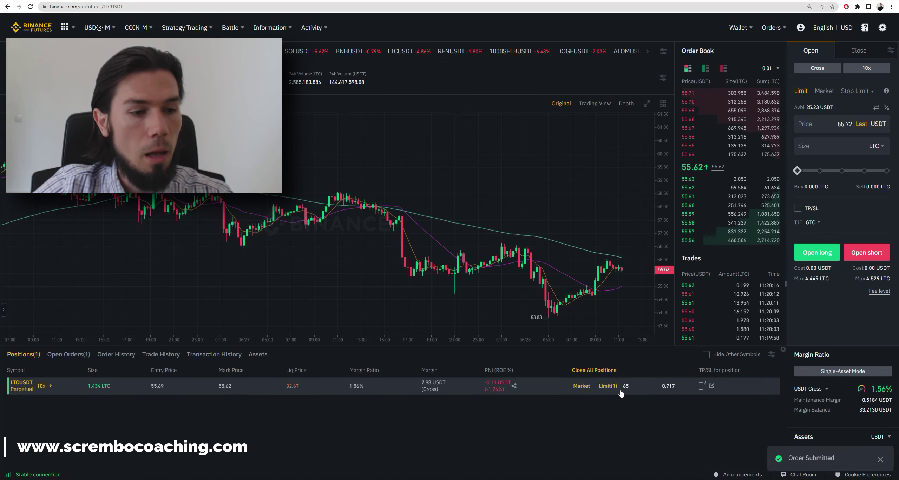
click(67, 355)
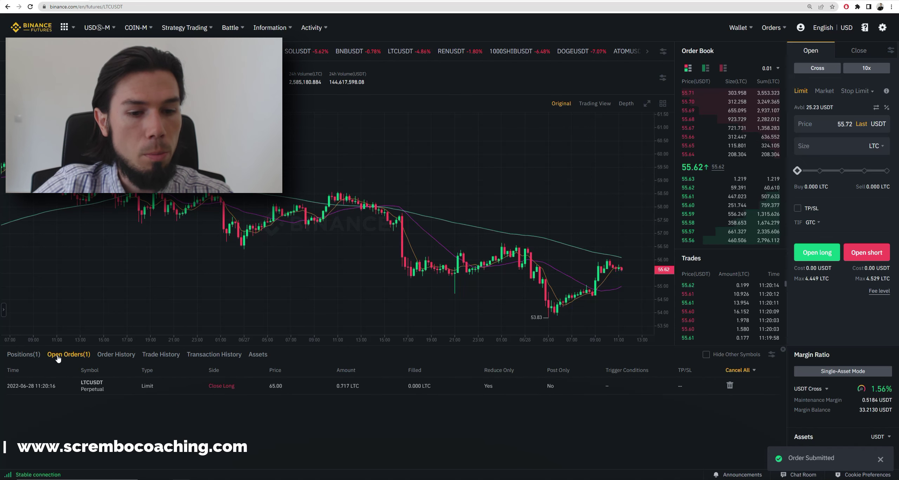
Cancel the 0.717 LTC limit close order at 65 USDT so no open orders remain.
click(303, 410)
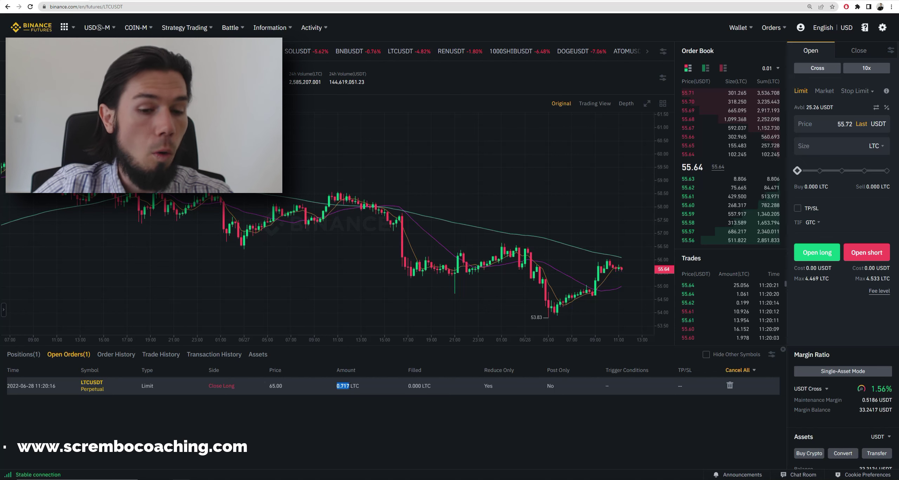
click(347, 400)
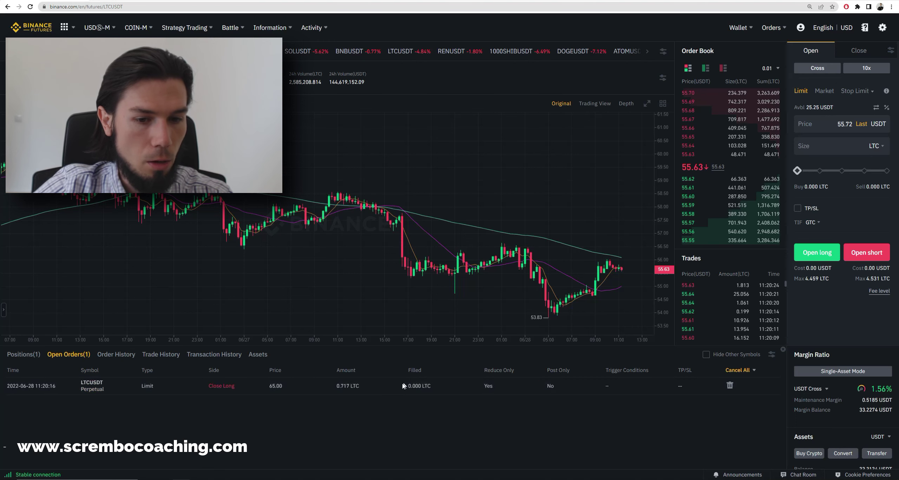
double_click(415, 386)
click(414, 409)
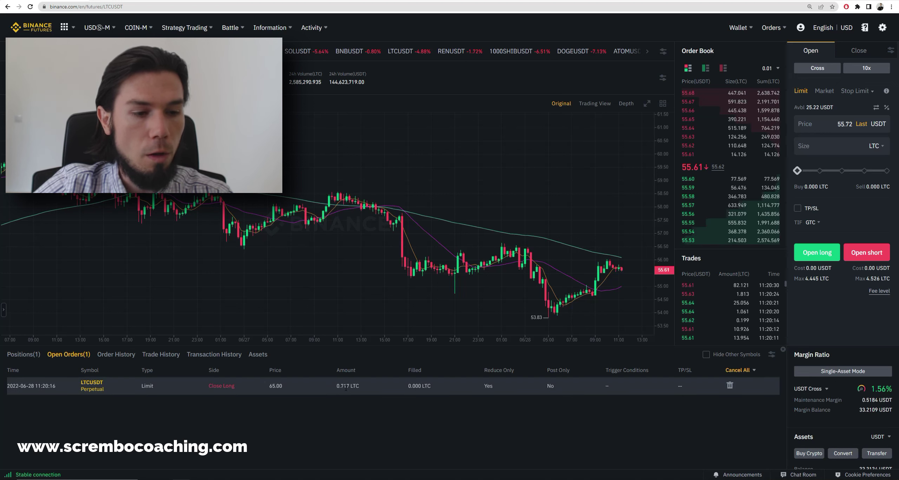
click(22, 352)
click(68, 354)
click(23, 354)
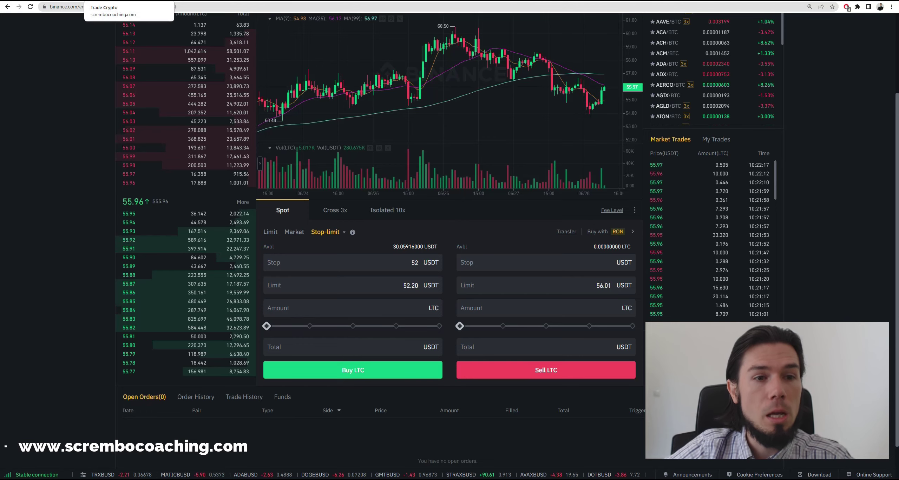
Switch to the scrembocoaching.com tab for the Emotionless Crypto Trading homepage.
click(106, 1)
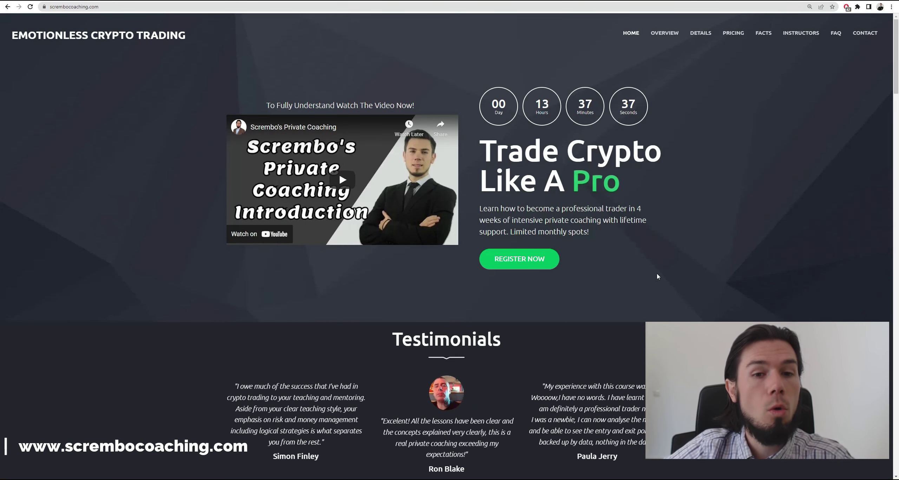